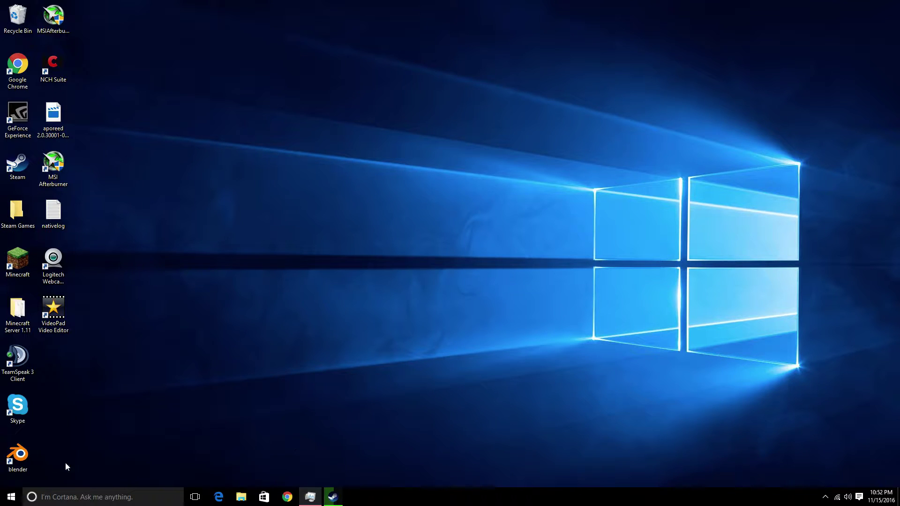
Open the chill intro template by BlockArts blend file from File Explorer's recent files.
{"action": "left_click", "coordinate": [241, 496]}
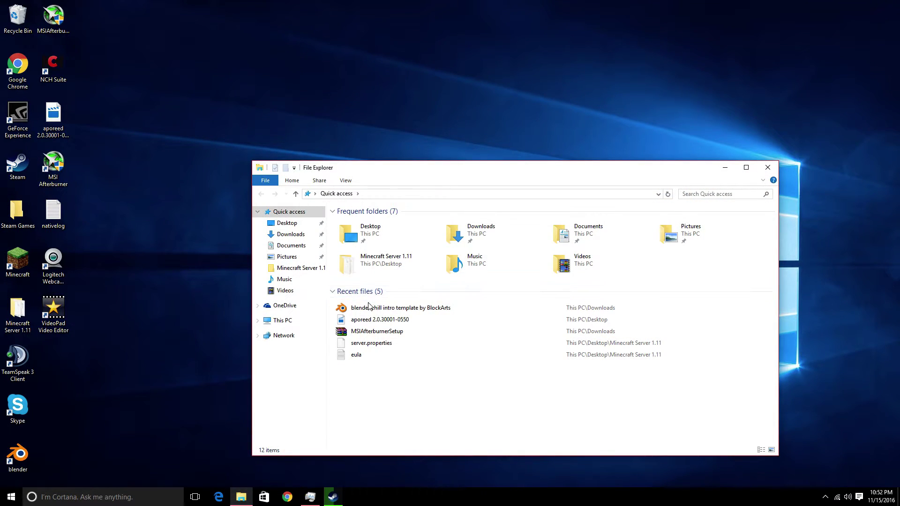
{"action": "double_click", "coordinate": [368, 312]}
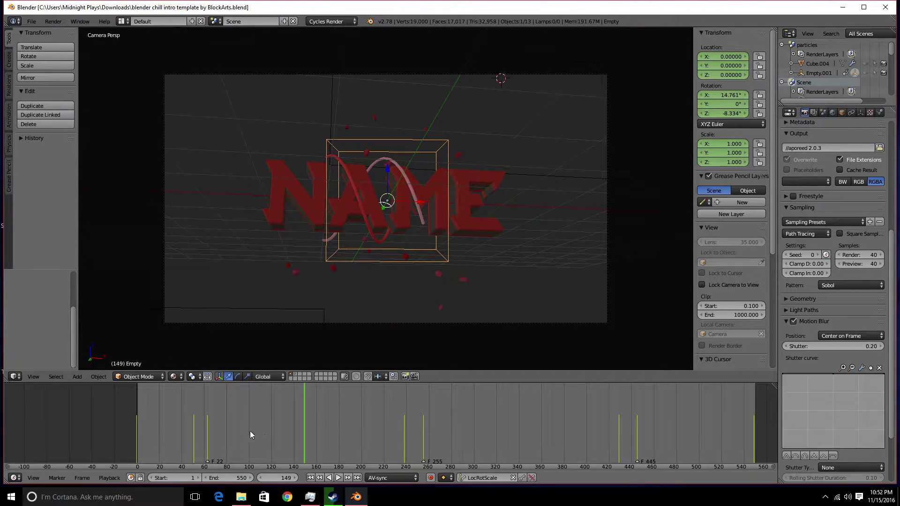
Play the intro animation from frame 0, replay it, then select the red NAME text object.
{"action": "left_click_drag", "start_coordinate": [251, 432], "coordinate": [137, 432]}
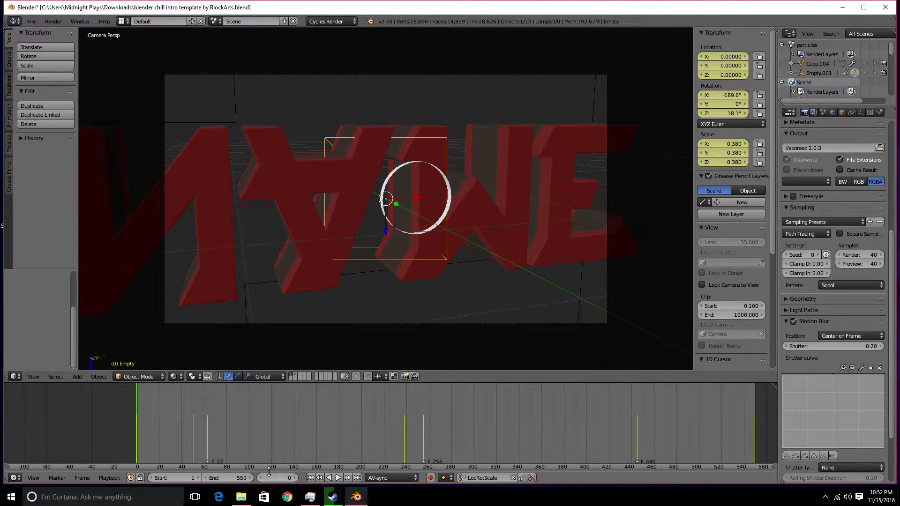
{"action": "left_click", "coordinate": [338, 478]}
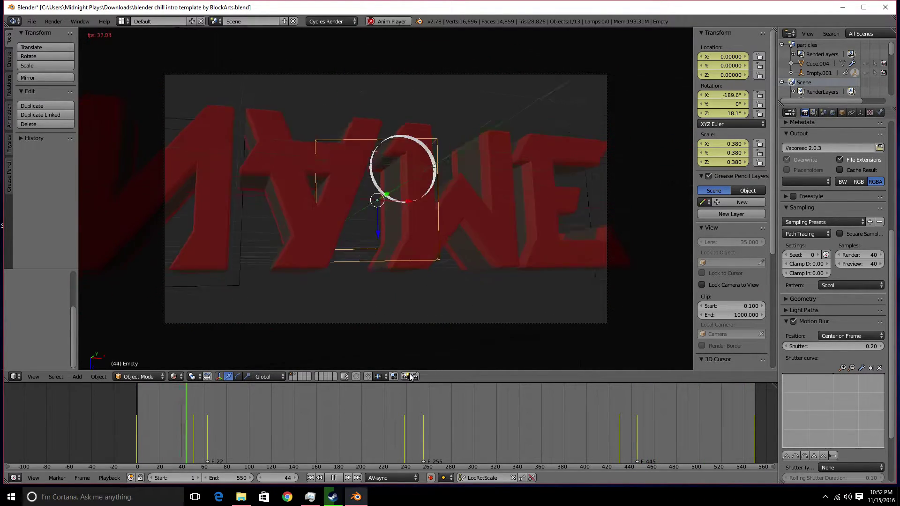
{"action": "key", "text": "space"}
{"action": "left_click_drag", "start_coordinate": [281, 428], "coordinate": [212, 423]}
{"action": "key", "text": "space"}
{"action": "key", "text": "space"}
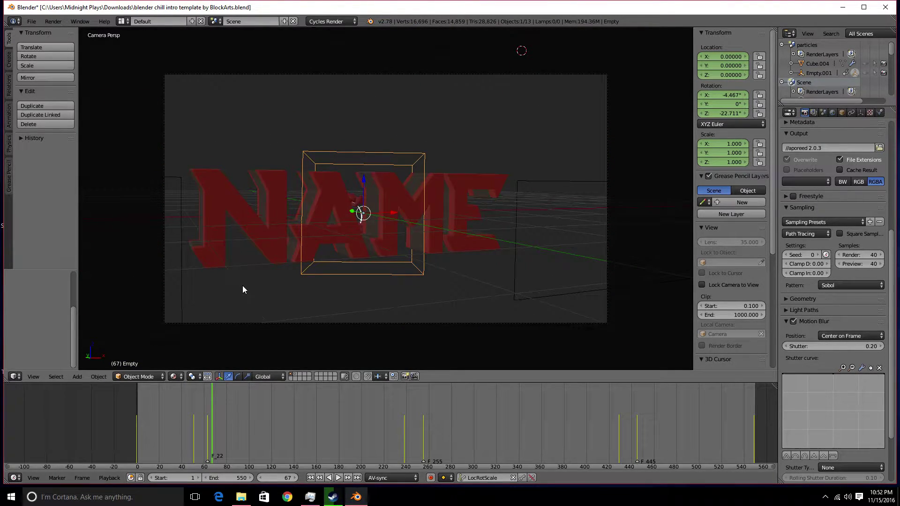
{"action": "right_click", "coordinate": [276, 242]}
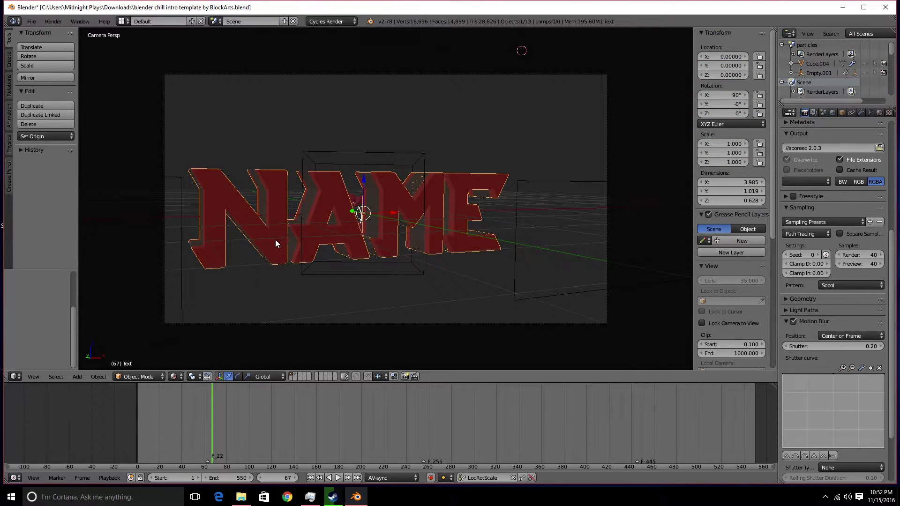
Replace the NAME text with MIDNIGHT on one line and PLAYS below it.
{"action": "key", "text": "Tab"}
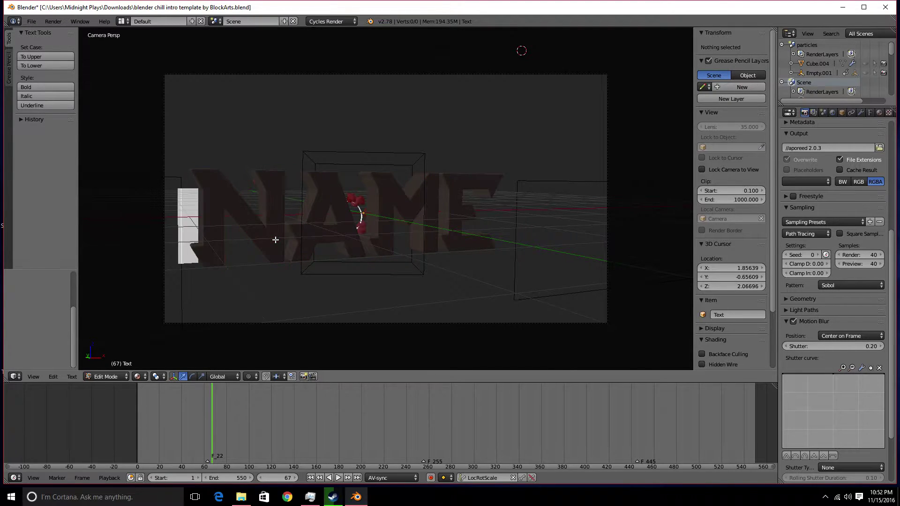
{"action": "type", "text": "MIDNIGHT"}
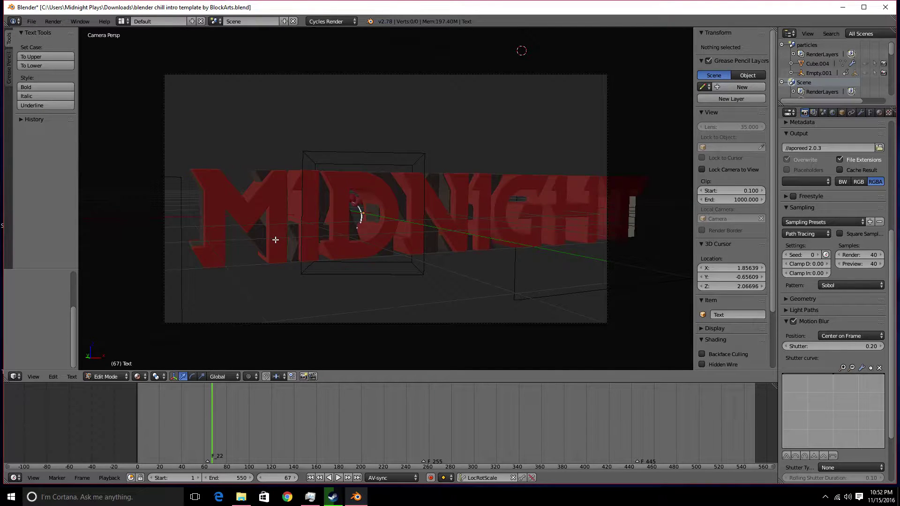
{"action": "key", "text": "Return"}
{"action": "type", "text": "P"}
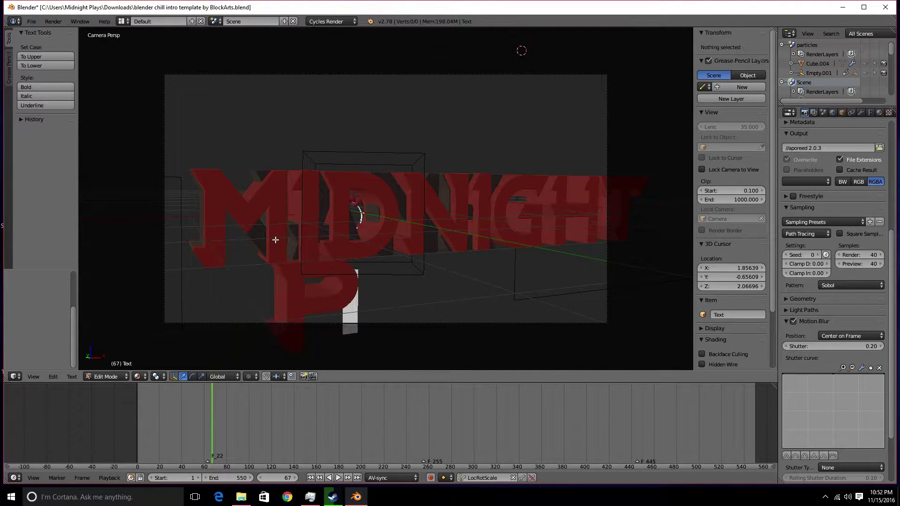
{"action": "type", "text": "LAYS"}
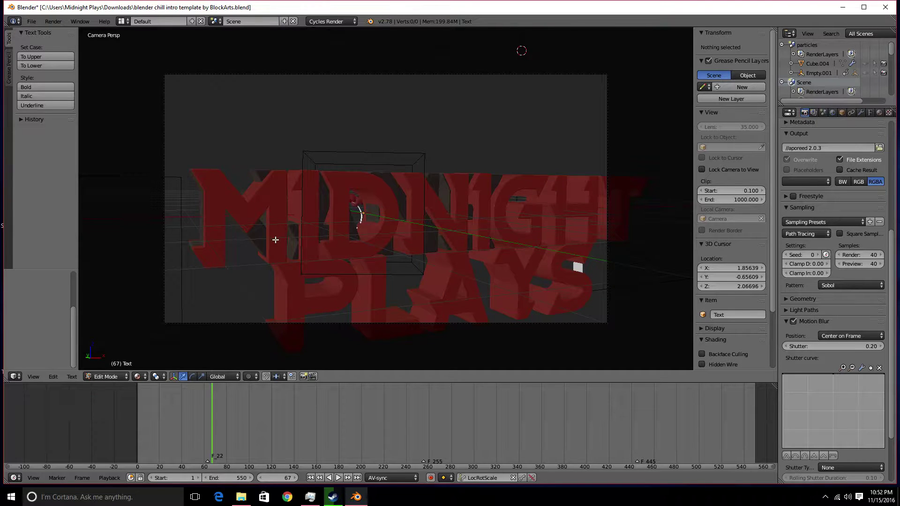
{"action": "key", "text": "Tab"}
Select Text.001 and check its MIDNIGHT and PLAYS letters in Edit Mode.
{"action": "right_click", "coordinate": [287, 235]}
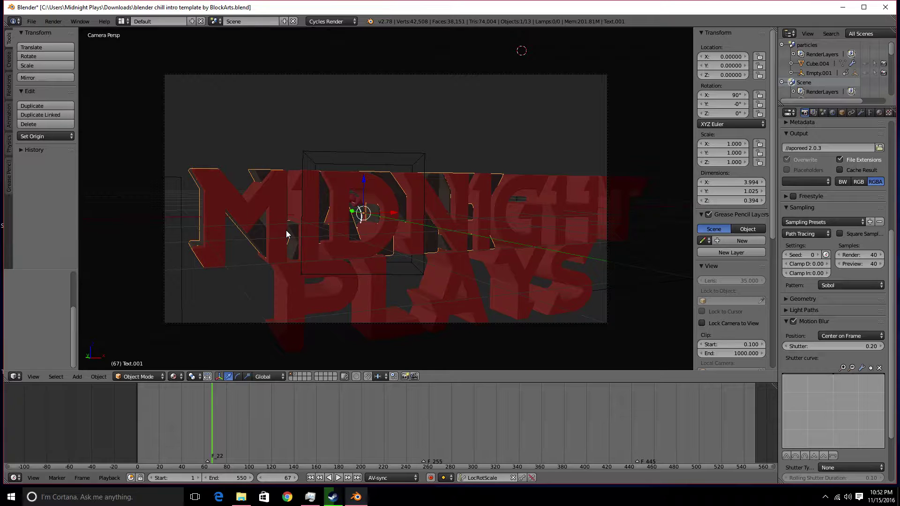
{"action": "key", "text": "Tab"}
{"action": "key", "text": "Left"}
{"action": "key", "text": "Left"}
{"action": "key", "text": "Left"}
{"action": "key", "text": "Left"}
{"action": "key", "text": "Left"}
{"action": "key", "text": "Left"}
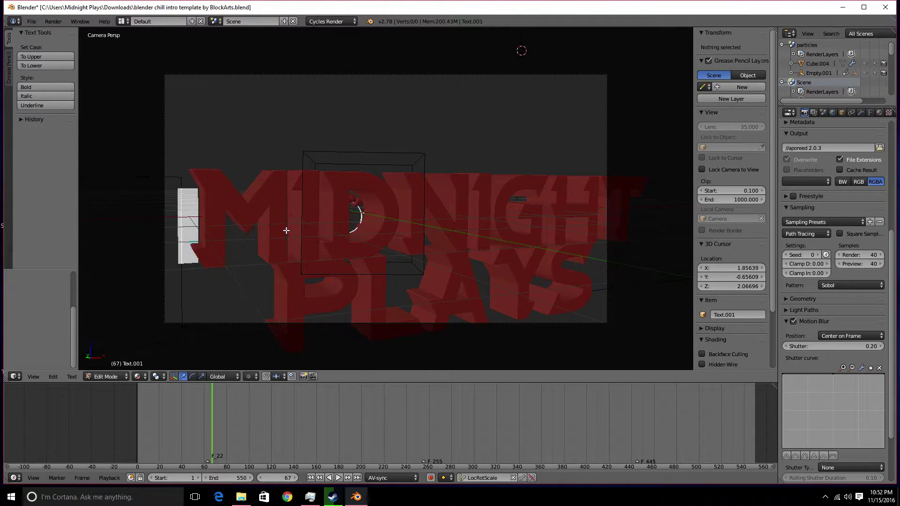
{"action": "key", "text": "Right"}
{"action": "key", "text": "Right"}
{"action": "key", "text": "Right"}
{"action": "key", "text": "Right"}
{"action": "key", "text": "Right"}
{"action": "key", "text": "Right"}
{"action": "key", "text": "Right"}
{"action": "key", "text": "Right"}
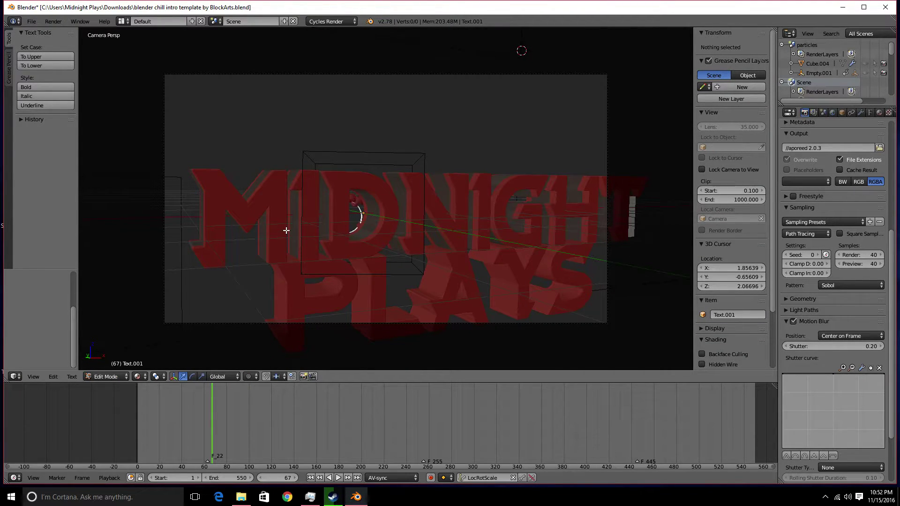
{"action": "key", "text": "Right"}
{"action": "key", "text": "Right"}
{"action": "key", "text": "Right"}
{"action": "key", "text": "Right"}
{"action": "key", "text": "Right"}
{"action": "key", "text": "Right"}
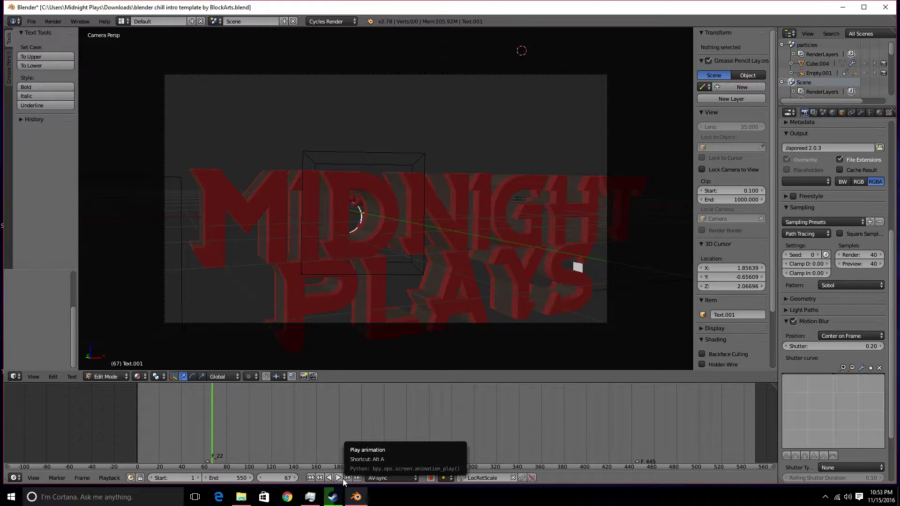
Replay the animation from the first frame and stop at frame 117 to view the new title.
{"action": "left_click", "coordinate": [138, 423]}
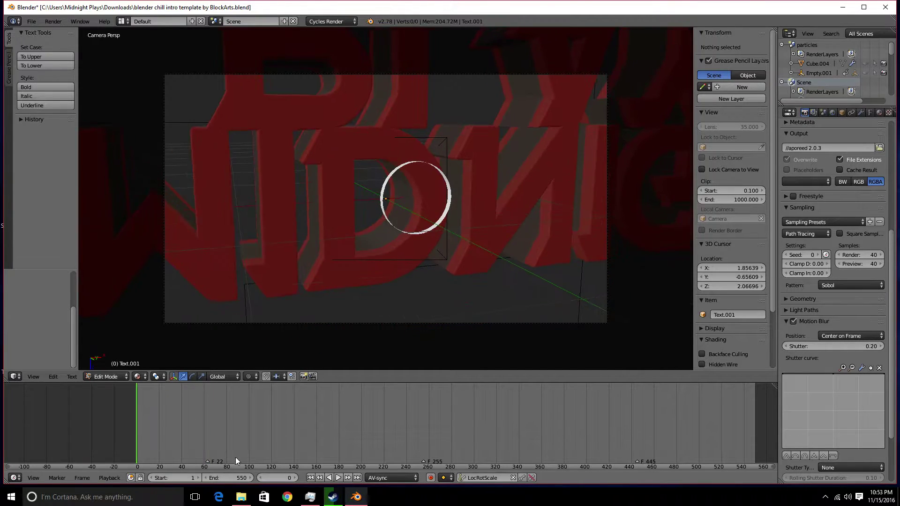
{"action": "left_click", "coordinate": [338, 478]}
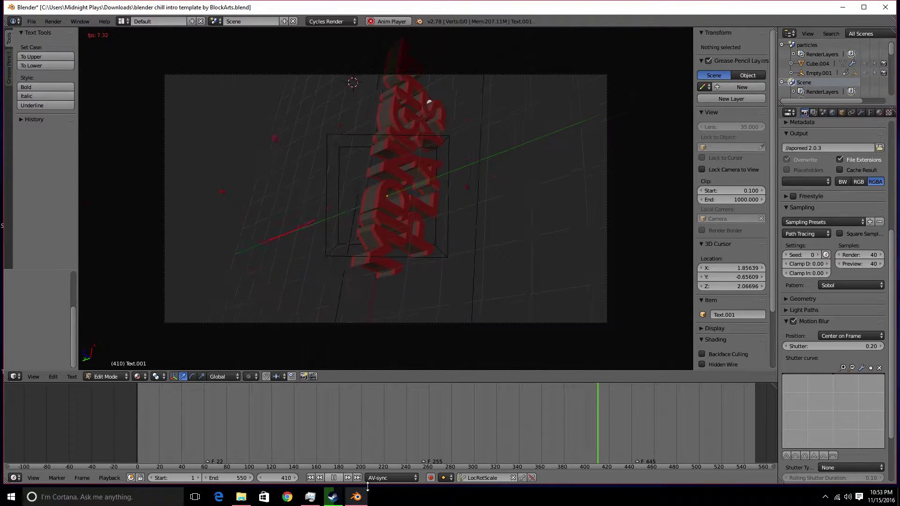
{"action": "left_click", "coordinate": [336, 478]}
{"action": "left_click_drag", "start_coordinate": [166, 415], "coordinate": [268, 416]}
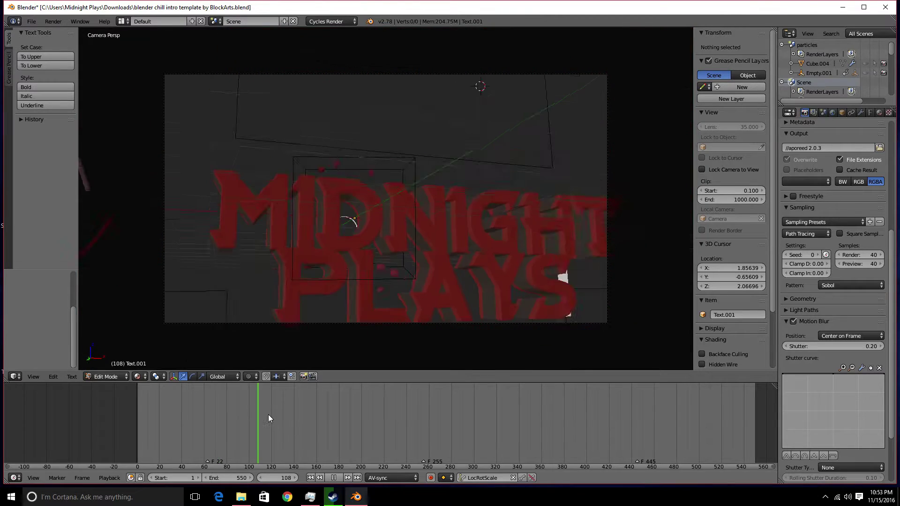
Place the 3D cursor below the text and exit text editing back to Object Mode.
{"action": "left_click", "coordinate": [421, 264]}
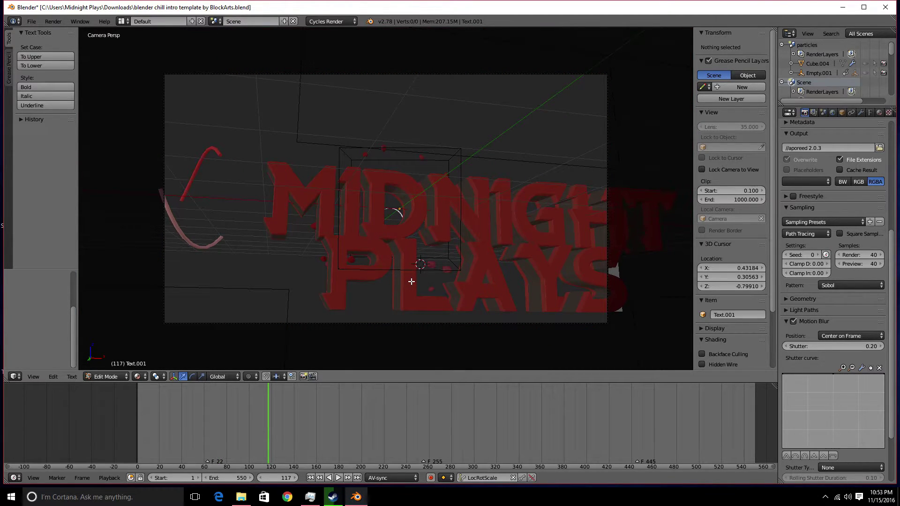
{"action": "key", "text": "Tab"}
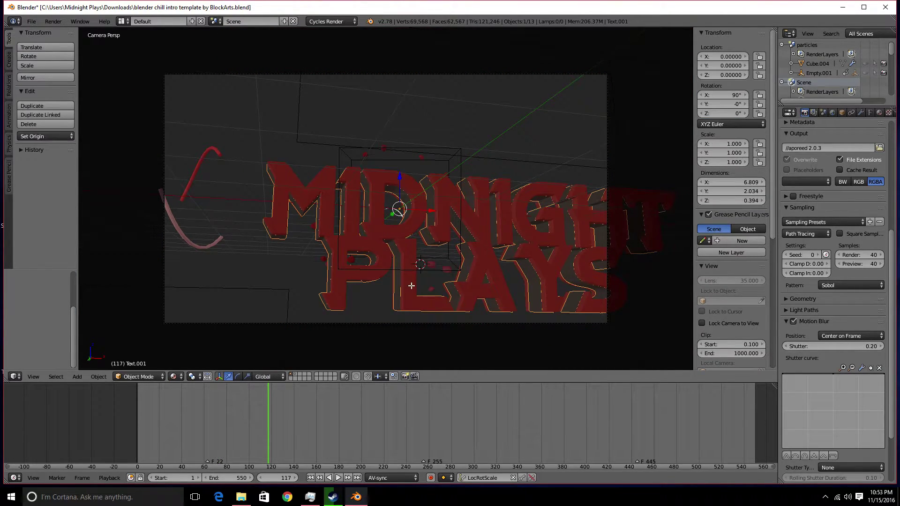
{"action": "key", "text": "Tab"}
{"action": "key", "text": "Tab"}
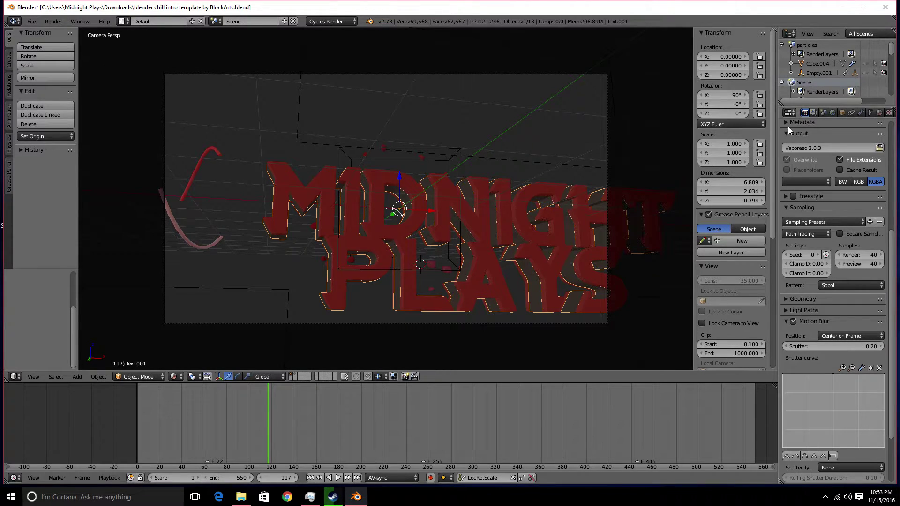
Choose the Desktop as the render output folder in the file browser.
{"action": "left_click", "coordinate": [879, 148]}
{"action": "left_click", "coordinate": [29, 111]}
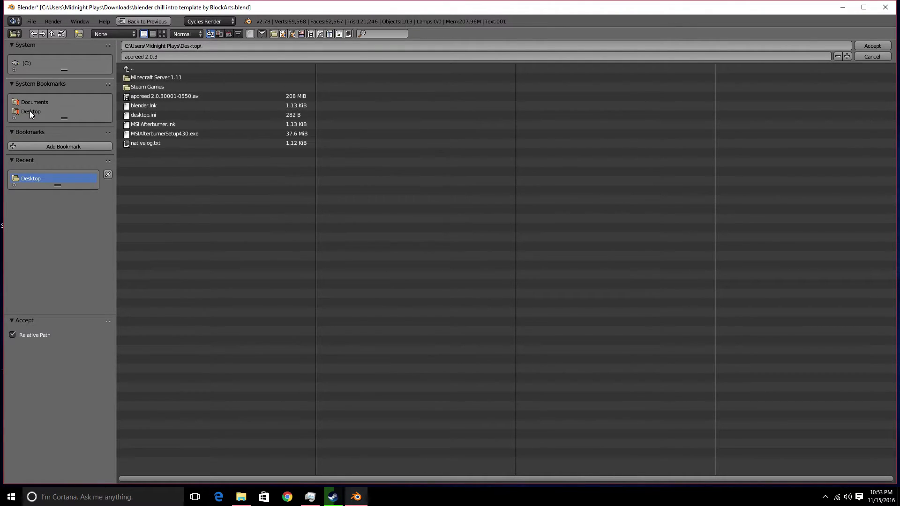
{"action": "left_click", "coordinate": [184, 56]}
{"action": "left_click", "coordinate": [95, 58]}
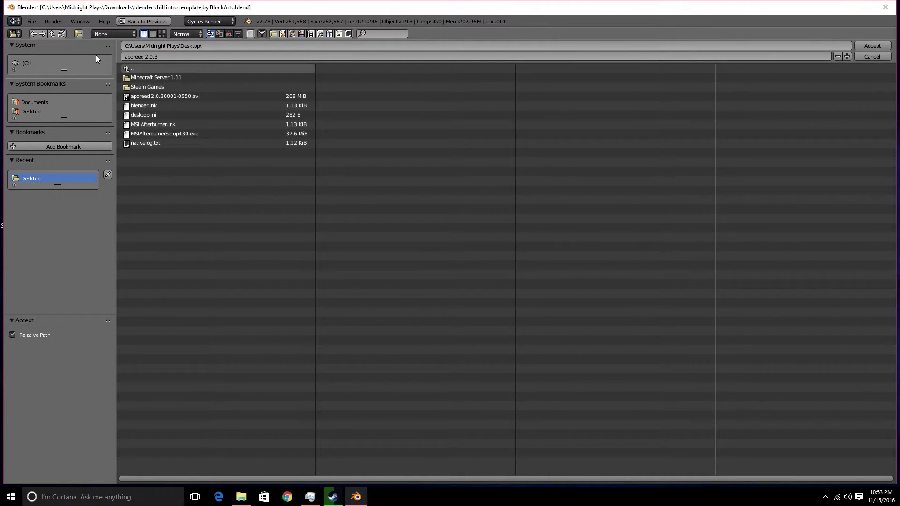
{"action": "key", "text": "space"}
{"action": "type", "text": "New"}
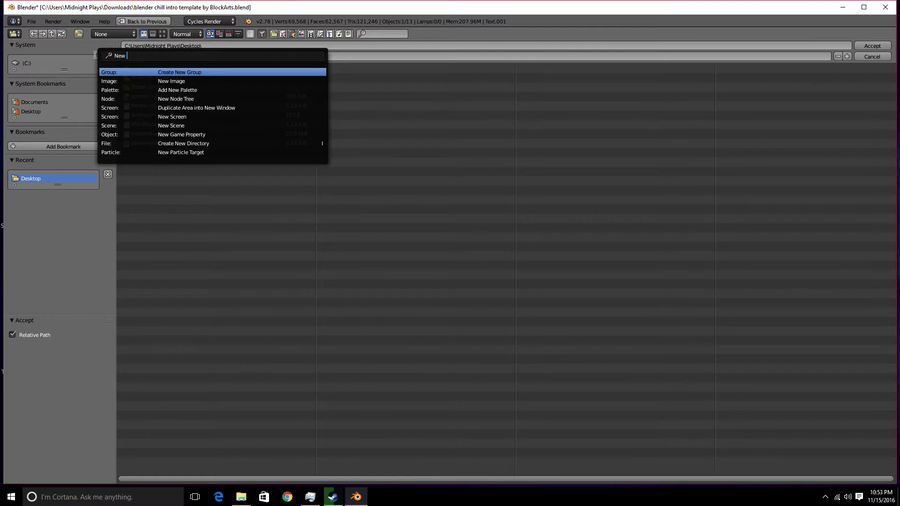
{"action": "key", "text": "BackSpace"}
{"action": "key", "text": "BackSpace"}
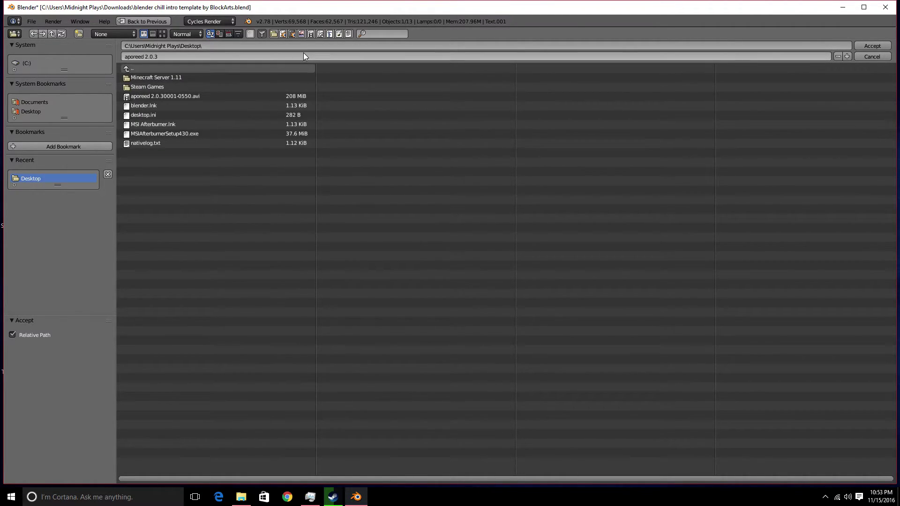
{"action": "left_click", "coordinate": [872, 46]}
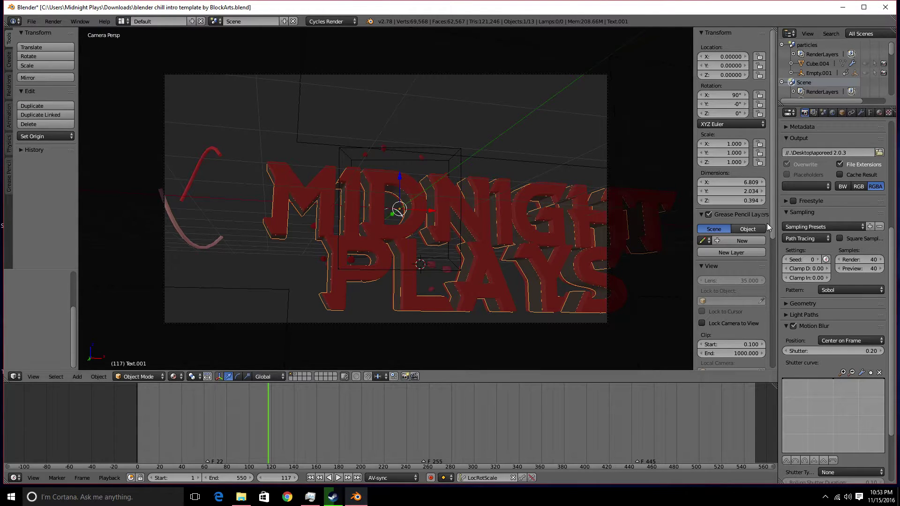
Set the output file name to 'My new intro', giving the path //..\Desktop\My new intro.
{"action": "left_click", "coordinate": [854, 153]}
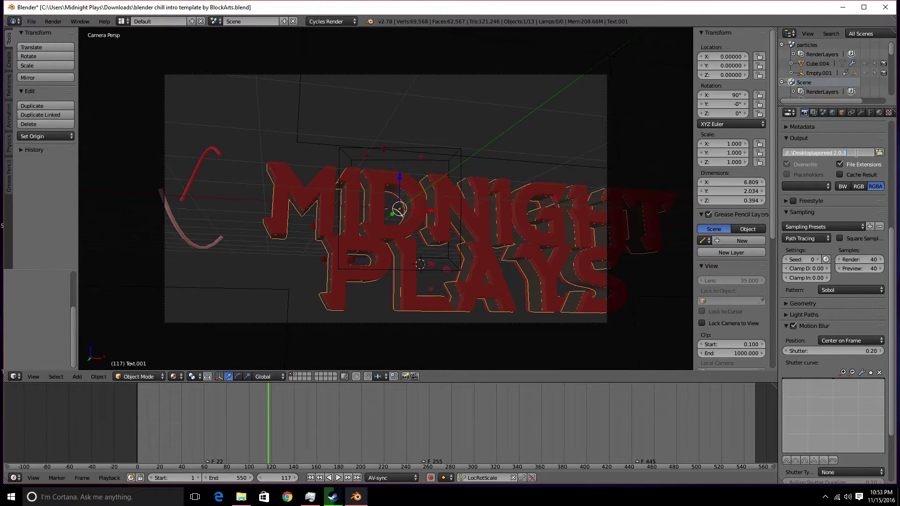
{"action": "key", "text": "BackSpace"}
{"action": "key", "text": "BackSpace"}
{"action": "key", "text": "BackSpace"}
{"action": "key", "text": "BackSpace"}
{"action": "key", "text": "BackSpace"}
{"action": "key", "text": "BackSpace"}
{"action": "key", "text": "BackSpace"}
{"action": "key", "text": "BackSpace"}
{"action": "type", "text": "My new"}
{"action": "key", "text": "Return"}
Expand the Metadata and Performance panels in the render properties.
{"action": "left_click", "coordinate": [786, 127]}
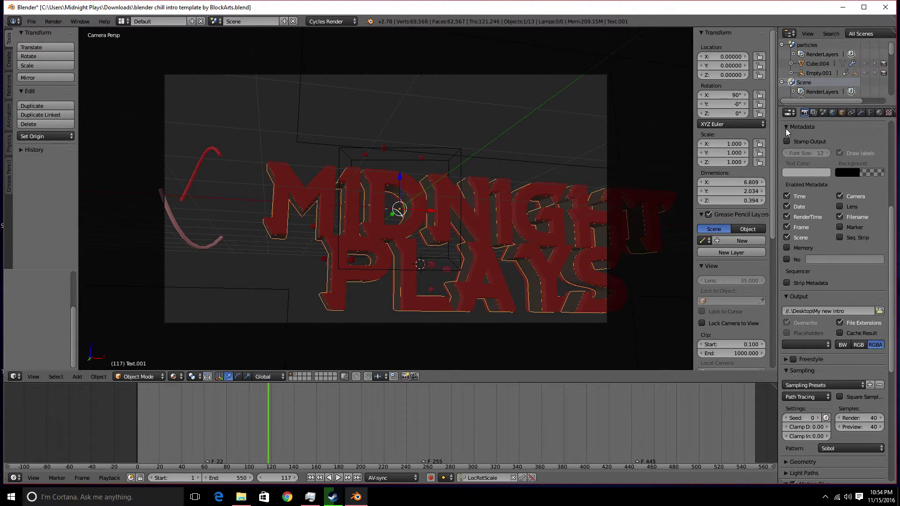
{"action": "scroll", "coordinate": [781, 299], "scroll_direction": "down", "scroll_amount": 10}
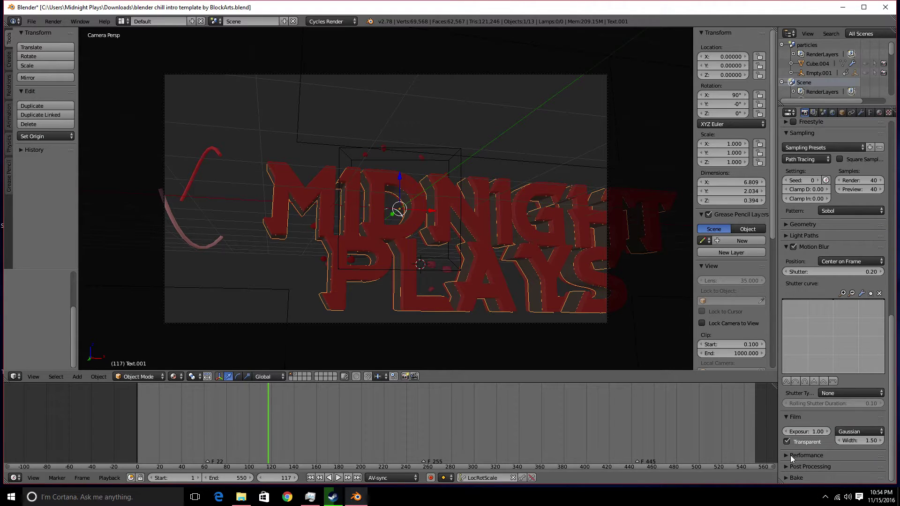
{"action": "left_click", "coordinate": [796, 456]}
{"action": "scroll", "coordinate": [799, 463], "scroll_direction": "down", "scroll_amount": 4}
{"action": "scroll", "coordinate": [802, 467], "scroll_direction": "down", "scroll_amount": 1}
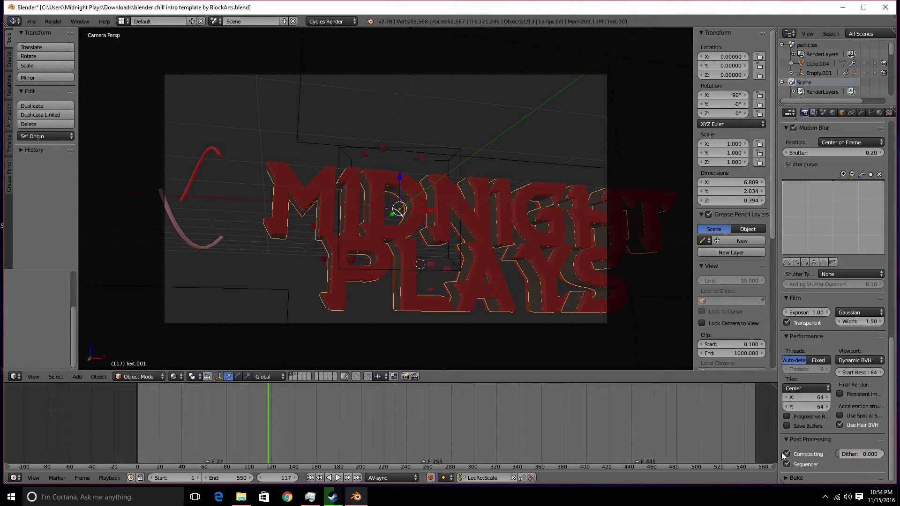
{"action": "scroll", "coordinate": [816, 413], "scroll_direction": "down", "scroll_amount": 4}
{"action": "scroll", "coordinate": [816, 413], "scroll_direction": "down", "scroll_amount": 1}
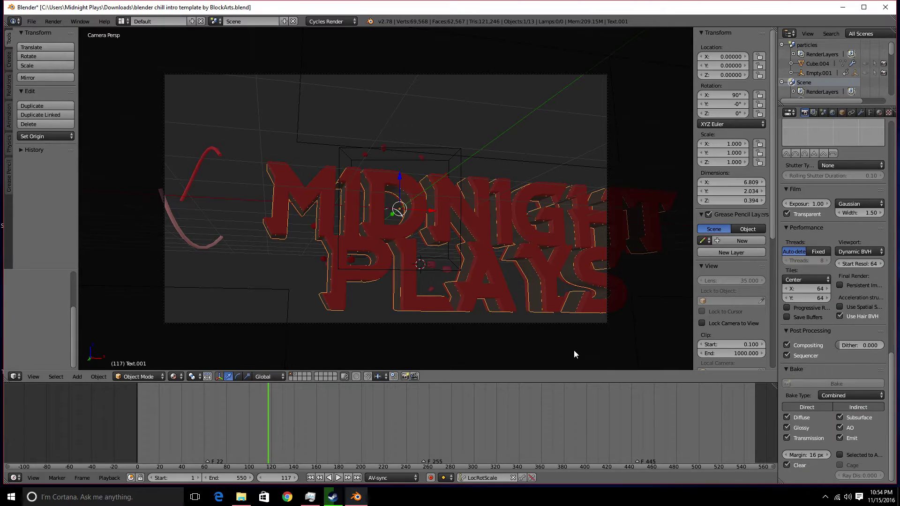
Briefly play the animation, then step back through keyframes to frame 0.
{"action": "left_click", "coordinate": [139, 406]}
{"action": "key", "text": "alt+a"}
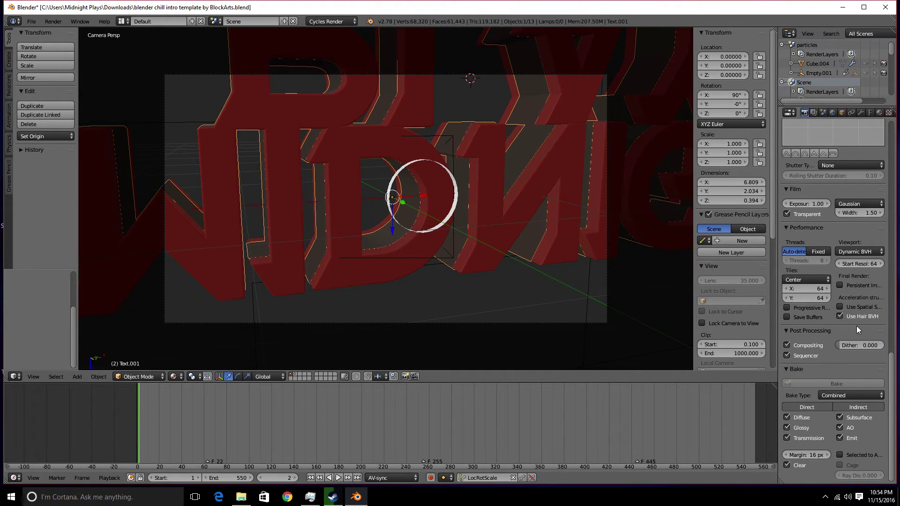
{"action": "key", "text": "alt+a"}
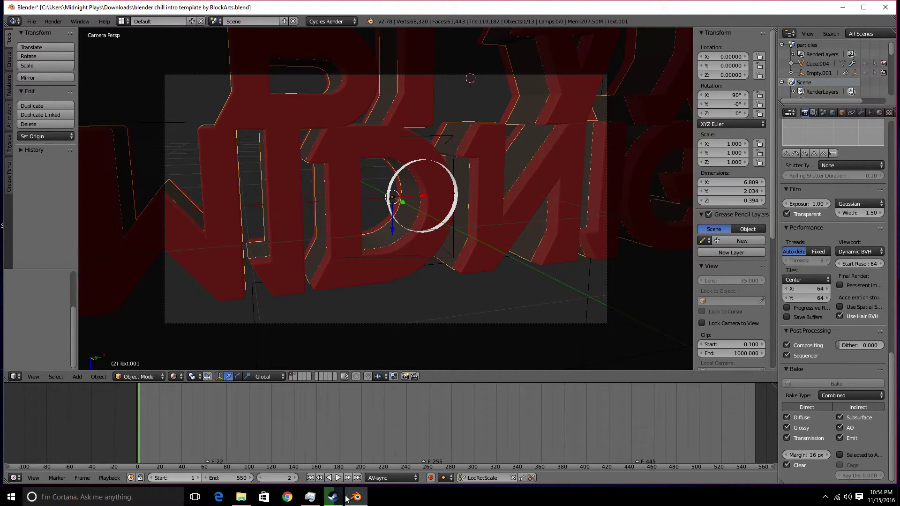
{"action": "left_click", "coordinate": [320, 479]}
{"action": "left_click", "coordinate": [320, 479]}
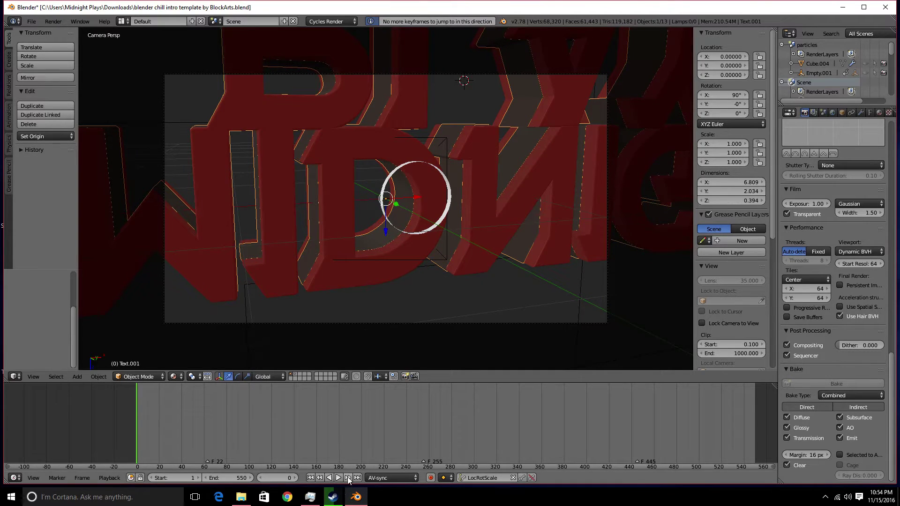
{"action": "left_click", "coordinate": [348, 477]}
{"action": "left_click", "coordinate": [320, 478]}
{"action": "left_click", "coordinate": [320, 479]}
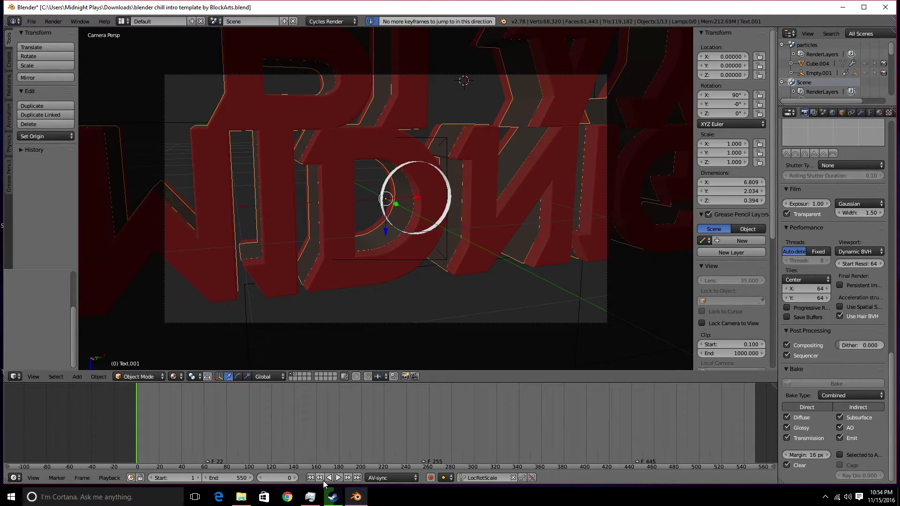
{"action": "scroll", "coordinate": [435, 293], "scroll_direction": "down", "scroll_amount": 2}
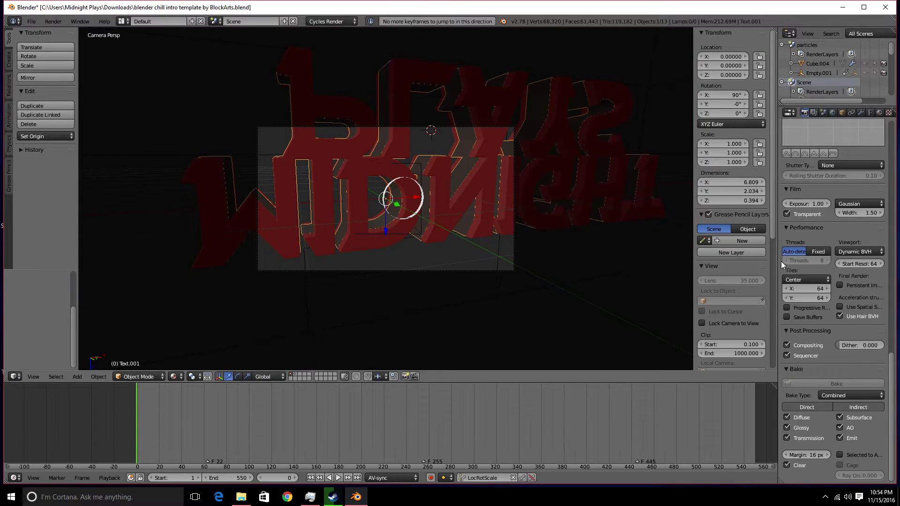
{"action": "scroll", "coordinate": [781, 261], "scroll_direction": "up", "scroll_amount": 6}
{"action": "scroll", "coordinate": [443, 267], "scroll_direction": "down", "scroll_amount": 1}
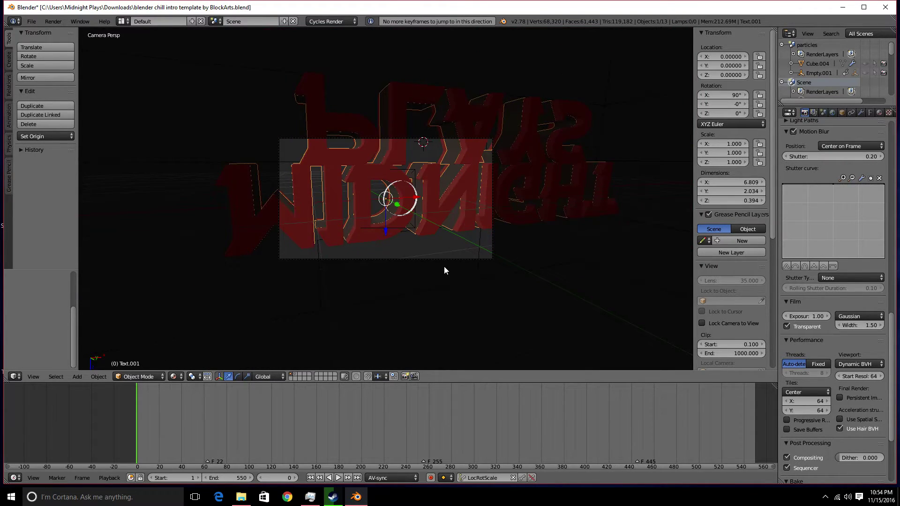
{"action": "scroll", "coordinate": [443, 267], "scroll_direction": "up", "scroll_amount": 1}
{"action": "scroll", "coordinate": [848, 243], "scroll_direction": "up", "scroll_amount": 6}
{"action": "scroll", "coordinate": [837, 241], "scroll_direction": "up", "scroll_amount": 15}
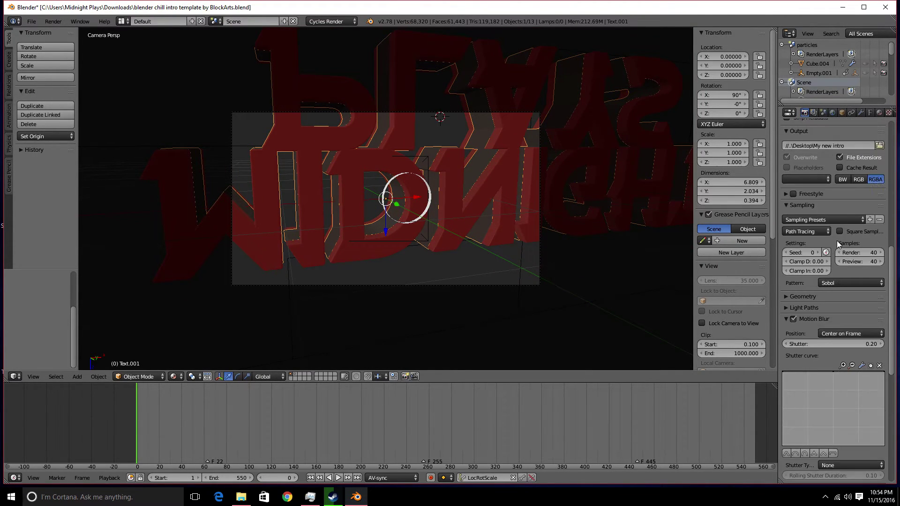
Keep the Dimensions frame rate at 60 fps and open the Render menu.
{"action": "scroll", "coordinate": [828, 245], "scroll_direction": "up", "scroll_amount": 1}
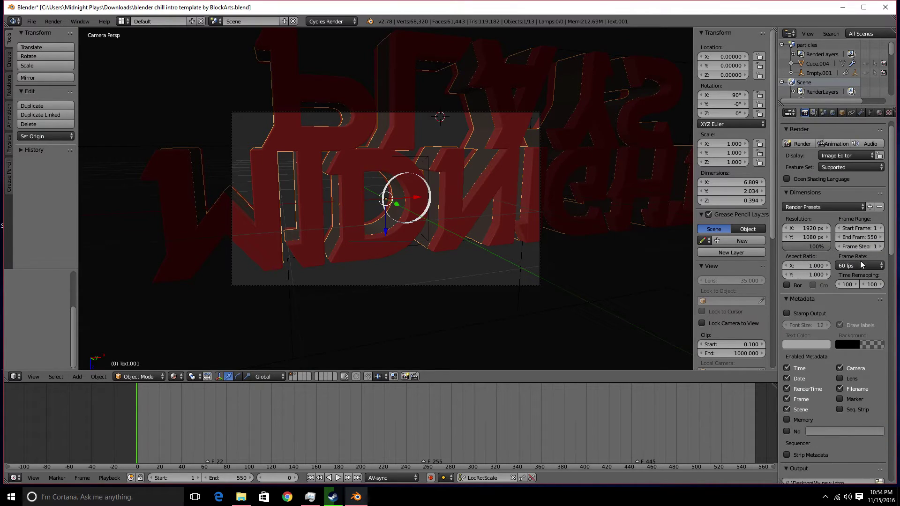
{"action": "left_click", "coordinate": [855, 265]}
{"action": "left_click", "coordinate": [849, 264]}
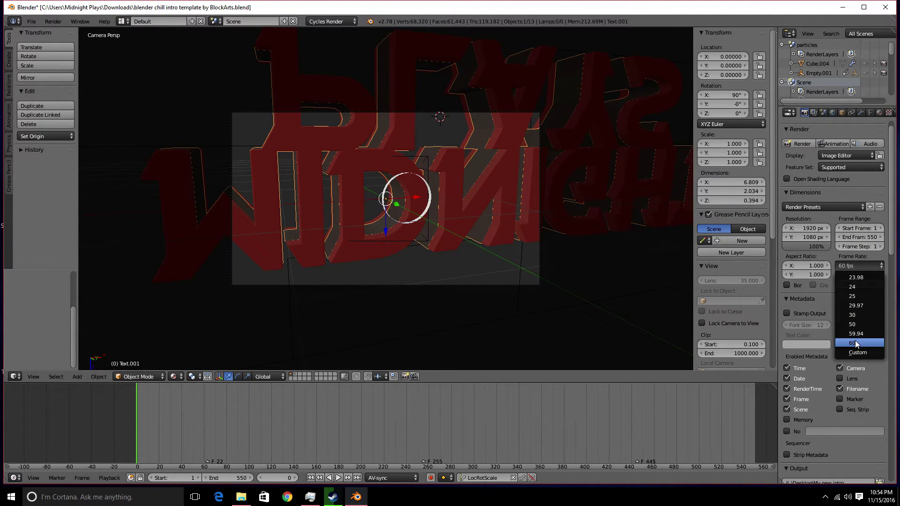
{"action": "left_click", "coordinate": [847, 268]}
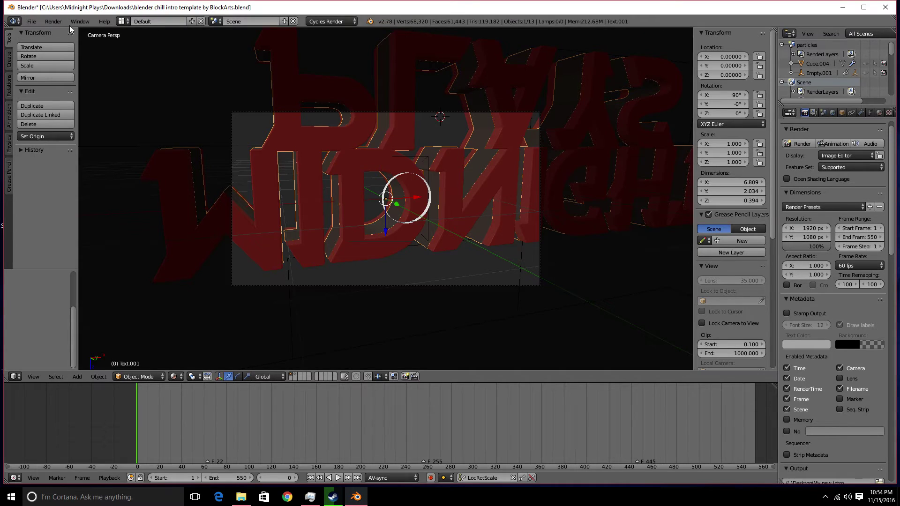
{"action": "left_click", "coordinate": [52, 22]}
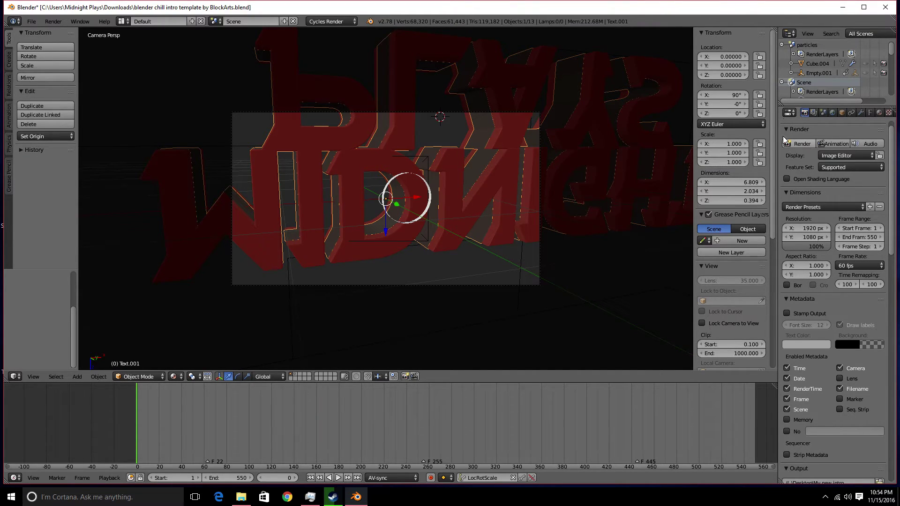
{"action": "left_click", "coordinate": [59, 21]}
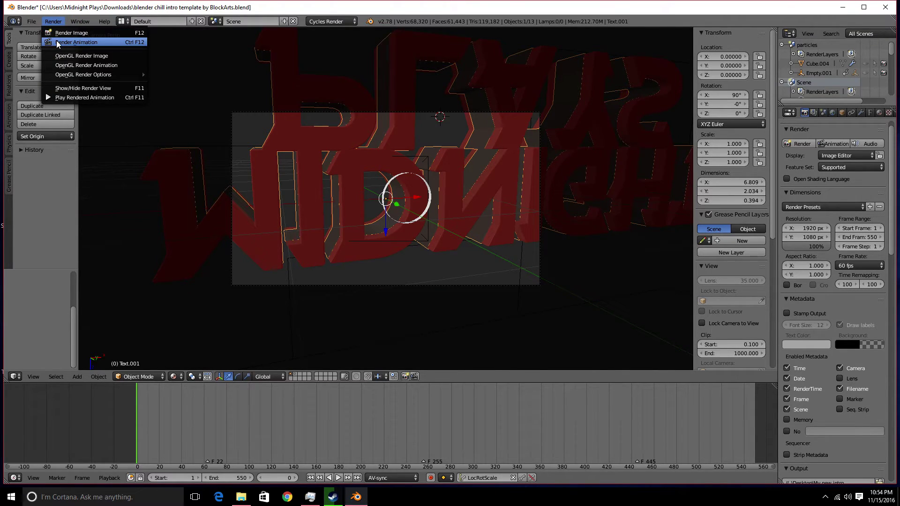
Choose Render Animation to start rendering the MIDNIGHT PLAYS intro from frame 1.
{"action": "left_click", "coordinate": [70, 33]}
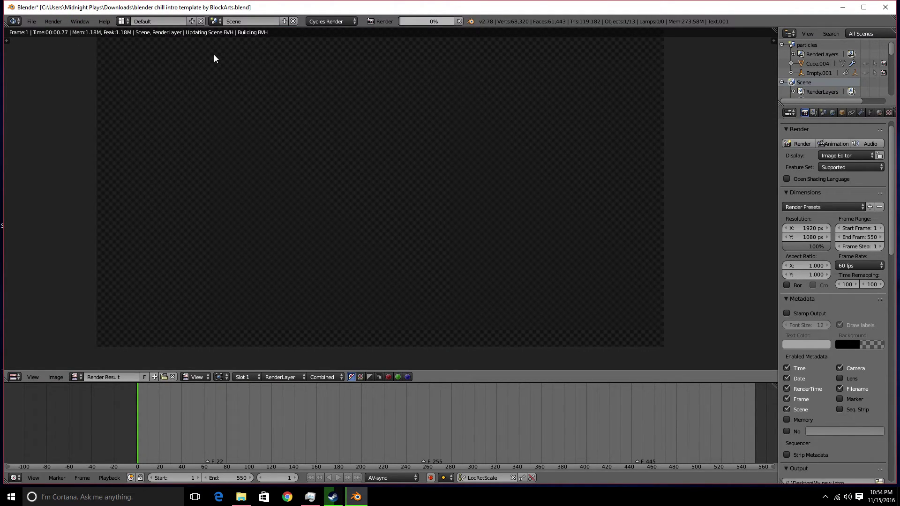